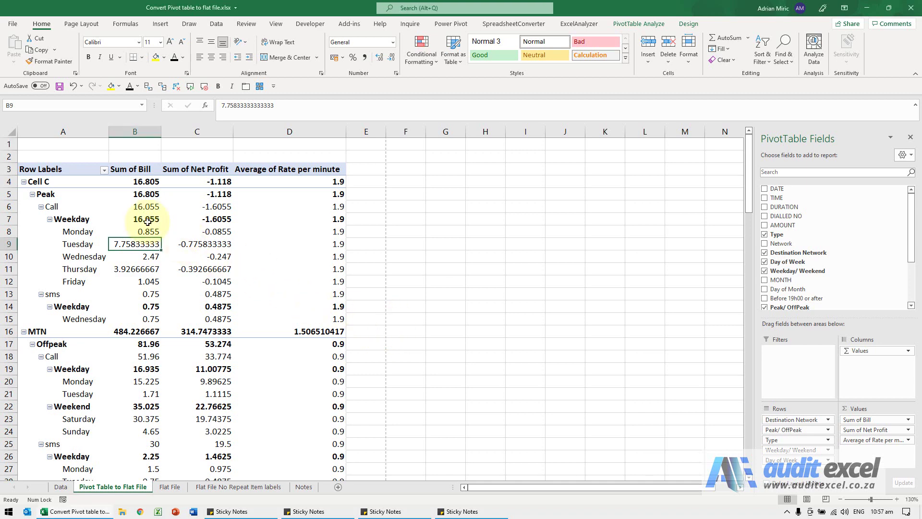
- Preview the finished flat-file sheet, then switch the pivot table's report layout to Tabular Form
left_click(170, 486)
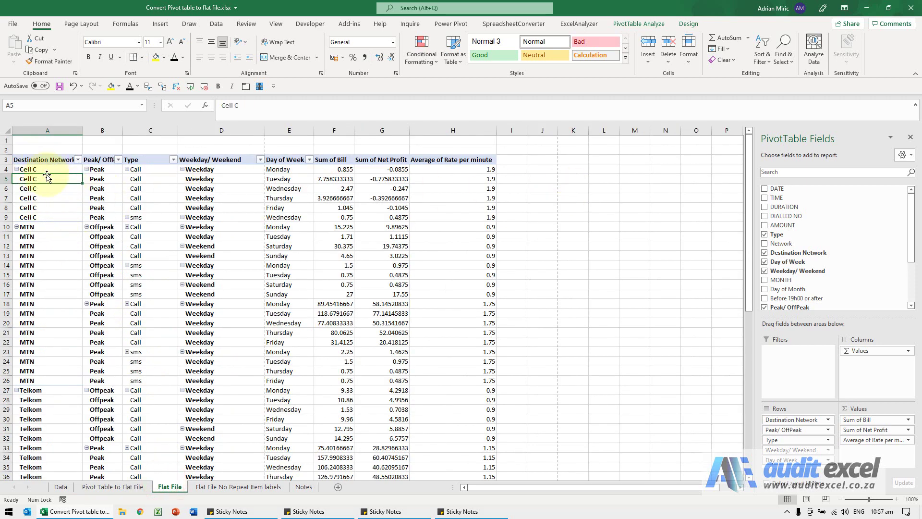
left_click(112, 486)
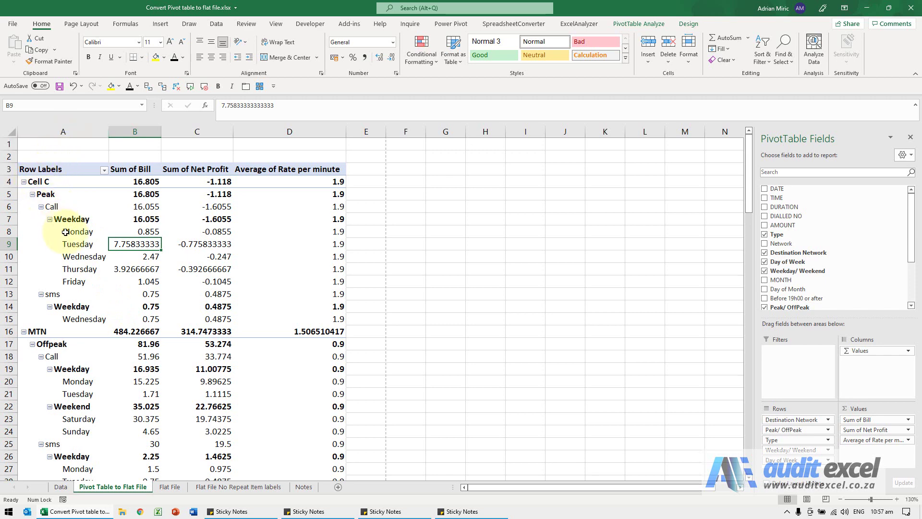
left_click(64, 206)
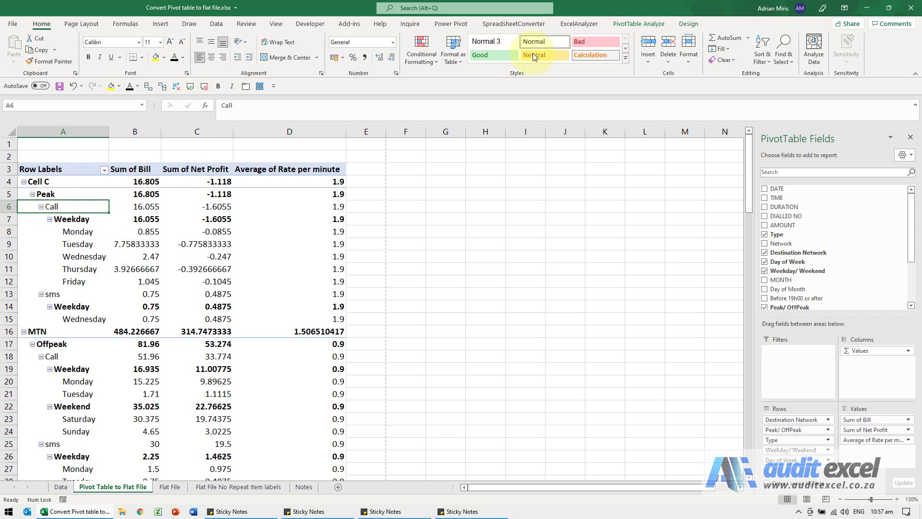
left_click(689, 24)
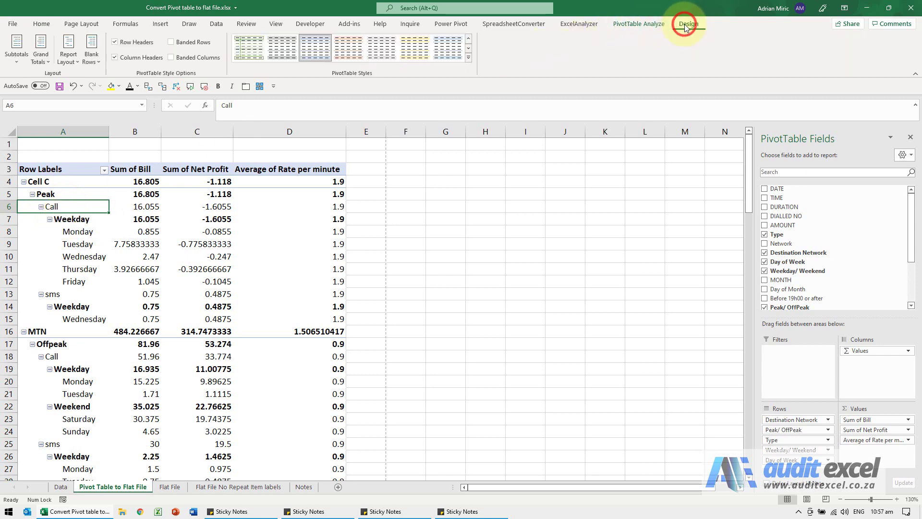
left_click(70, 58)
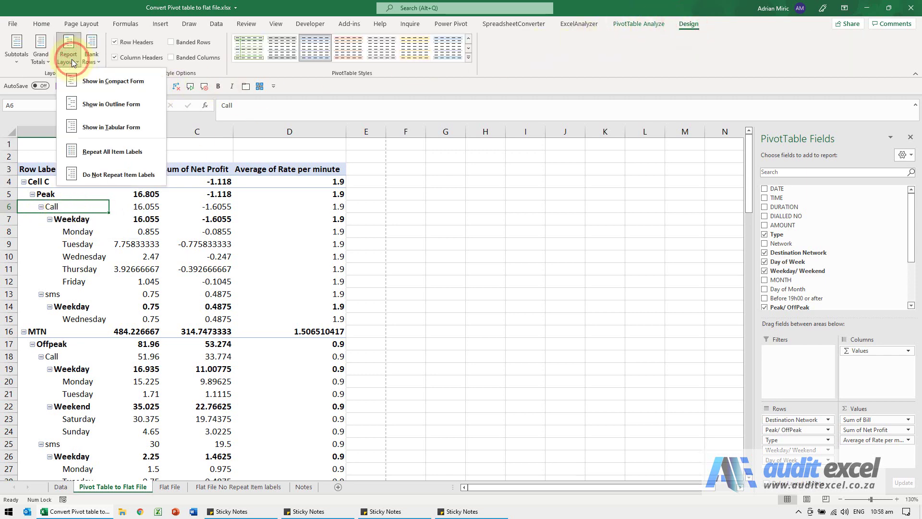
left_click(104, 127)
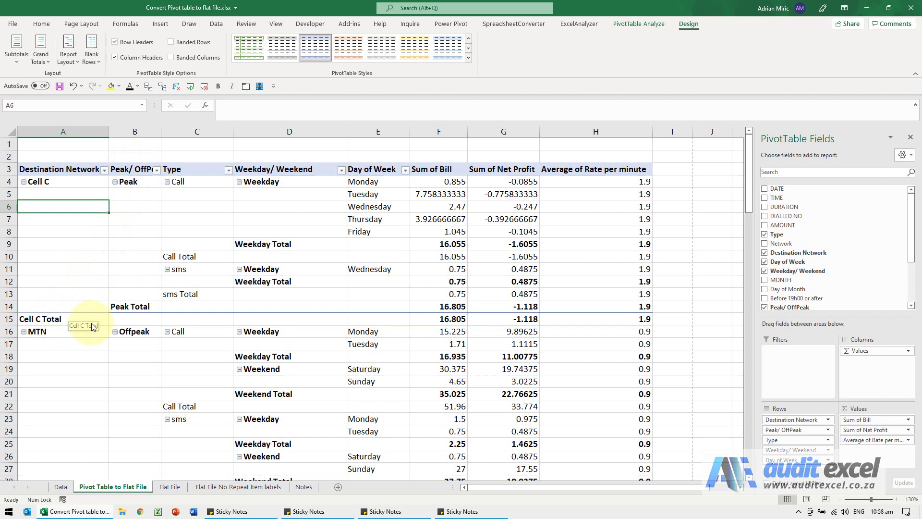
- Set the Destination Network field's Subtotals to None
right_click(50, 207)
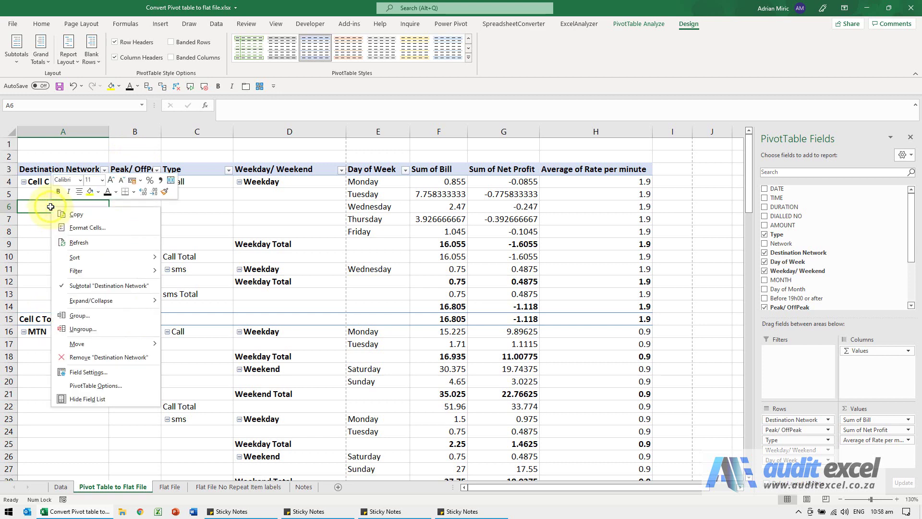
left_click(88, 372)
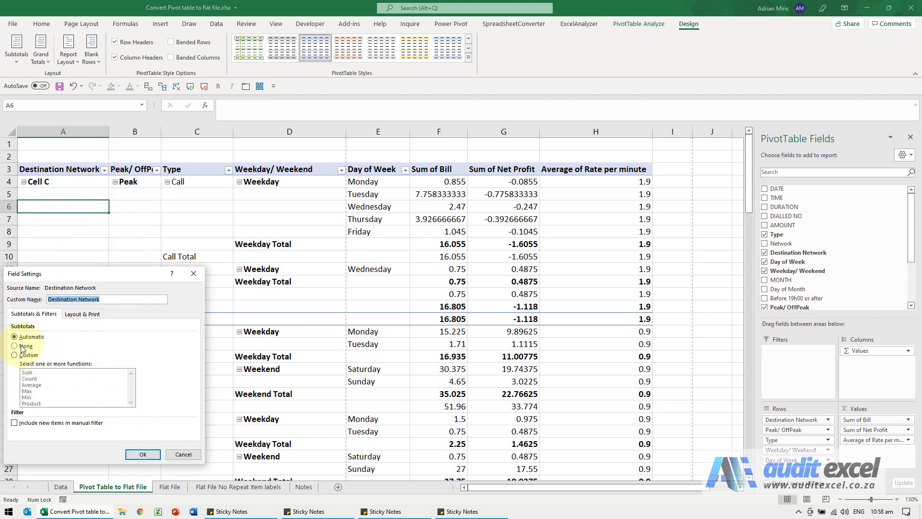
left_click(15, 346)
left_click(143, 455)
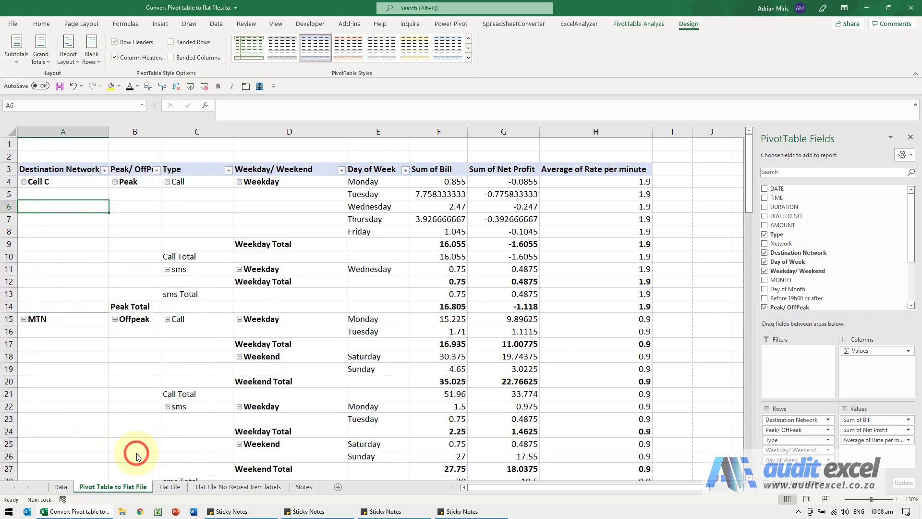
- Untick Subtotal "Peak/ OffPeak" to drop that field's subtotal rows
left_click(128, 207)
right_click(129, 208)
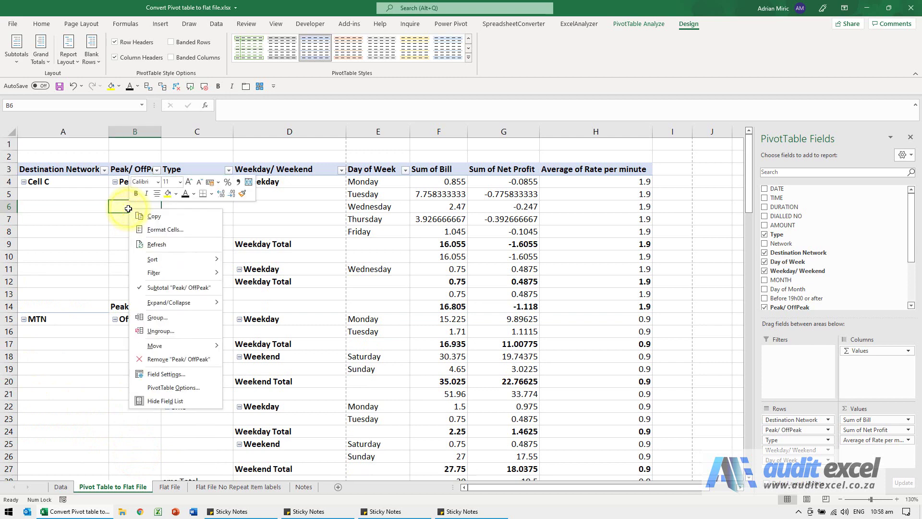
left_click(190, 288)
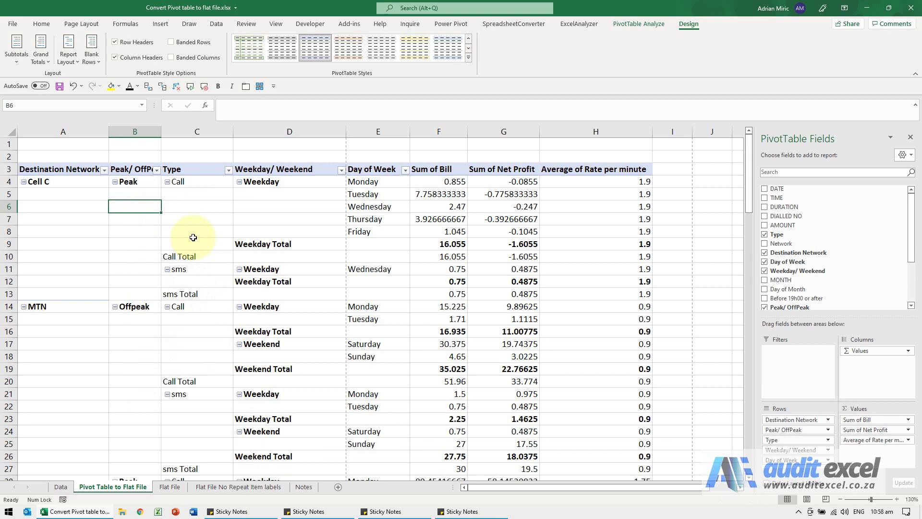
left_click(190, 208)
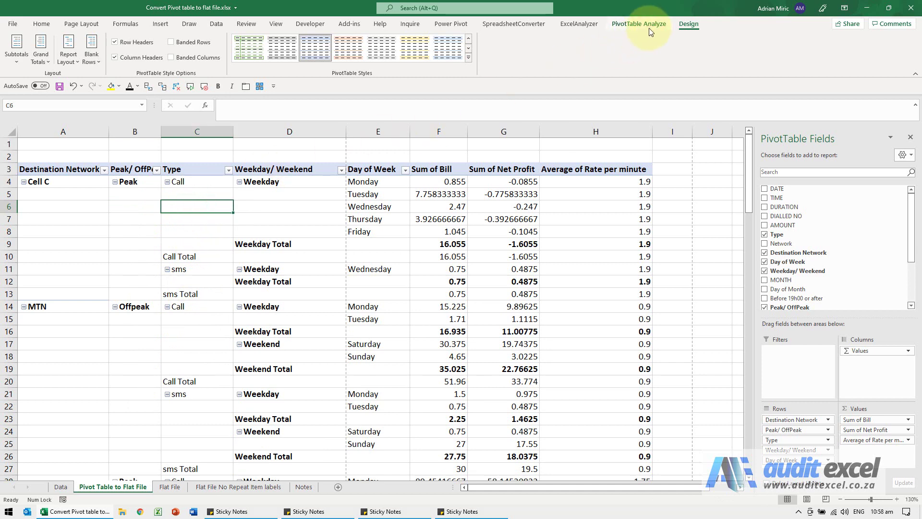
- Choose Do Not Show Subtotals from the Design tab's Subtotals menu
left_click(688, 24)
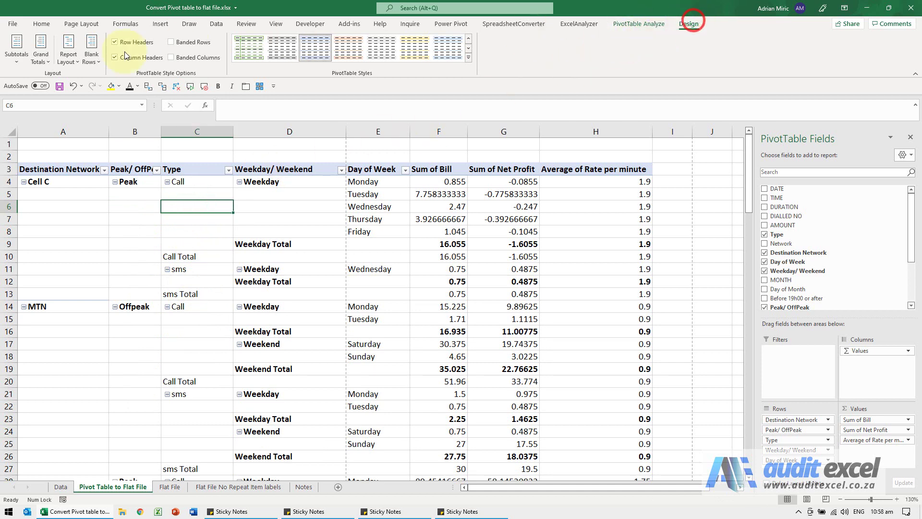
left_click(15, 58)
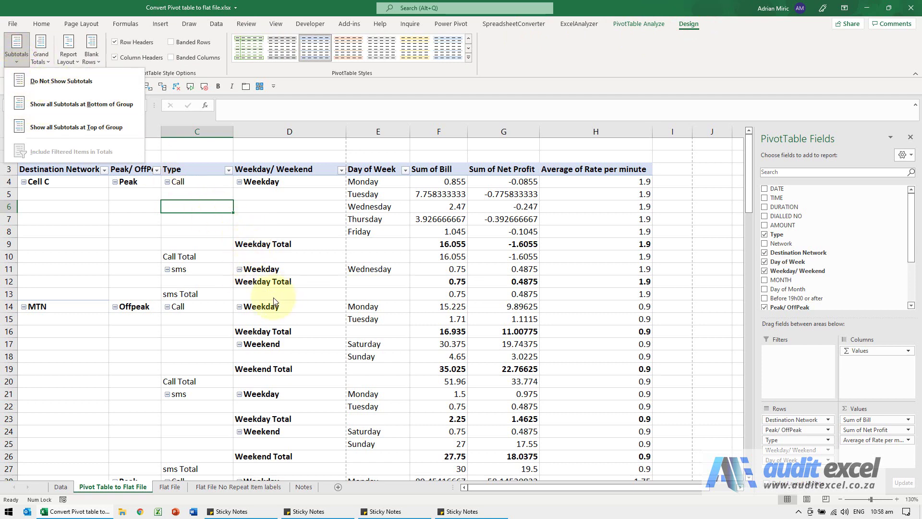
left_click(72, 81)
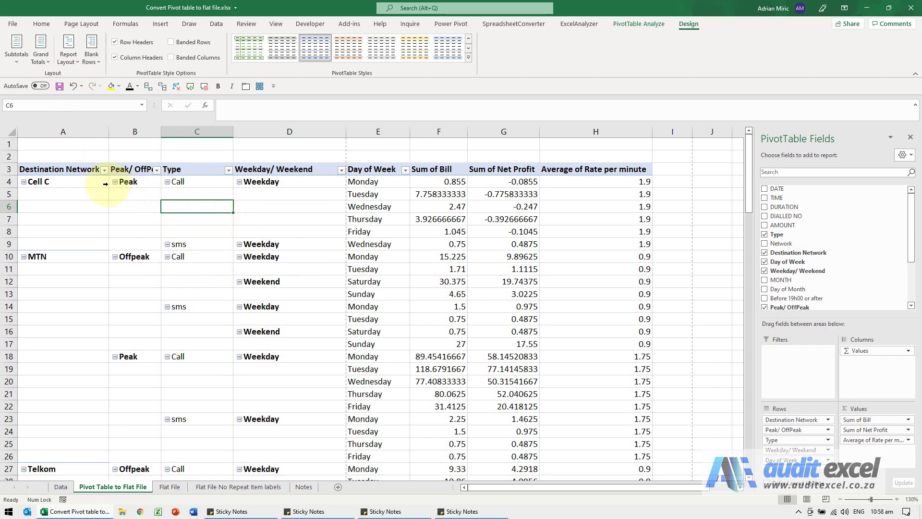
- Turn off +/- Buttons on PivotTable Analyze, toggling Field Headers off and back on
left_click(638, 24)
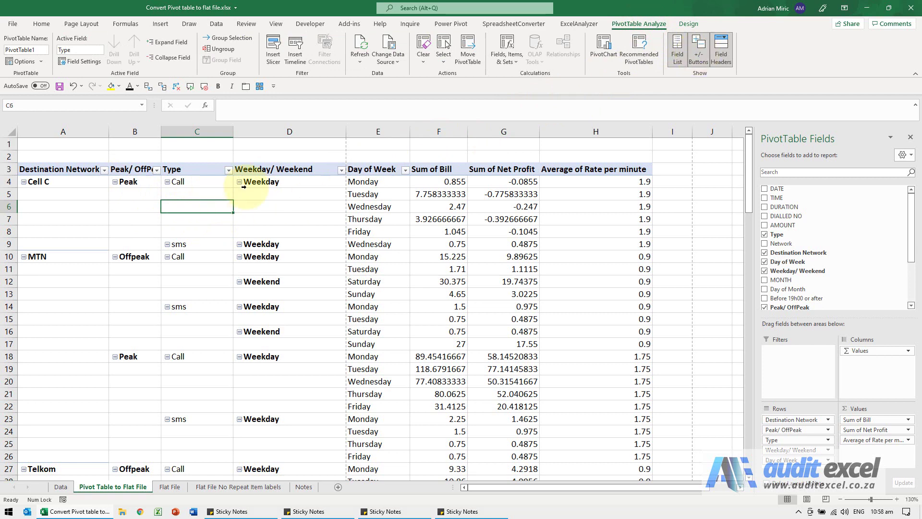
left_click(700, 52)
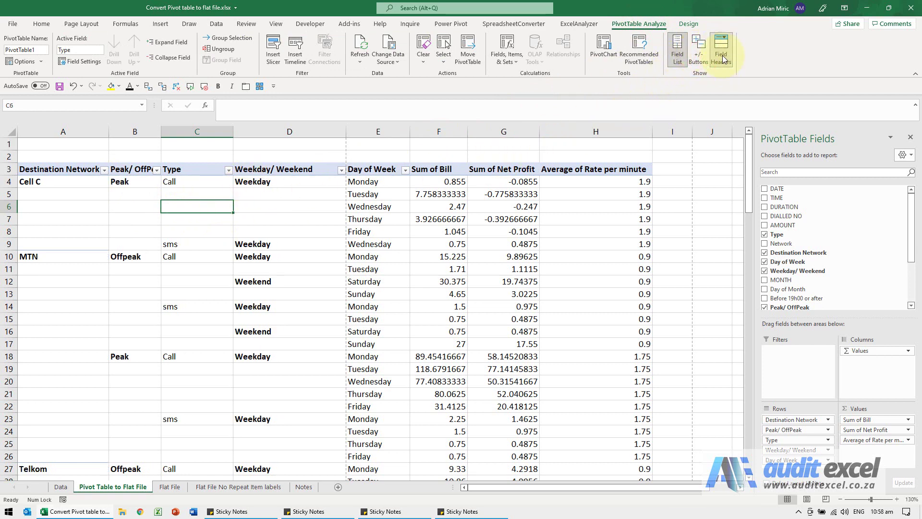
left_click(722, 54)
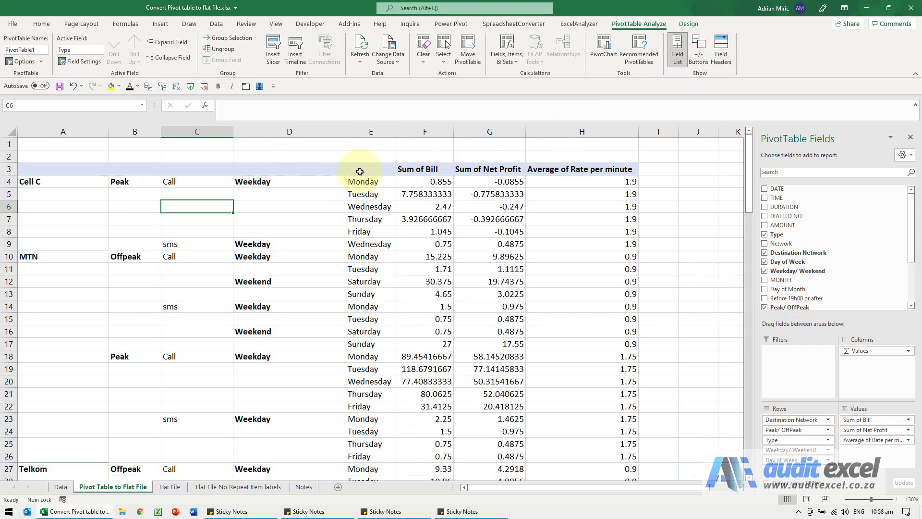
left_click(720, 51)
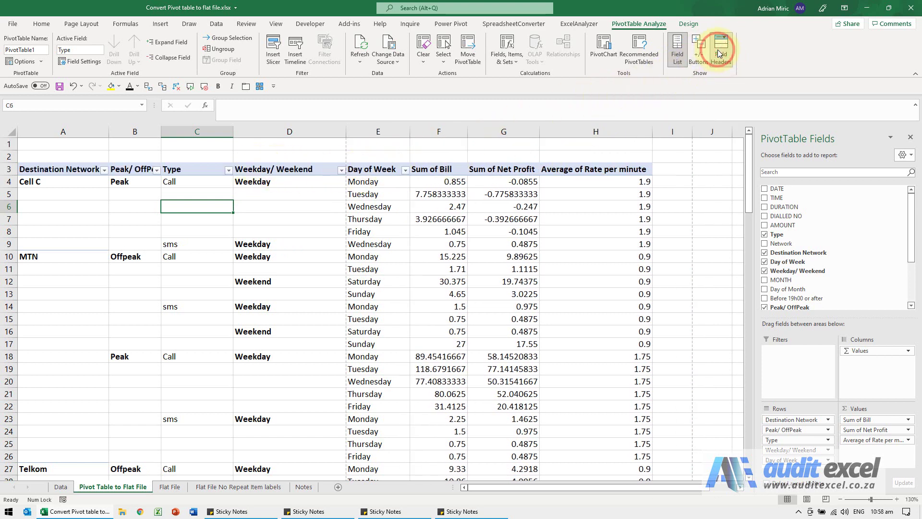
scroll(291, 287, "down", 8)
scroll(291, 286, "down", 6)
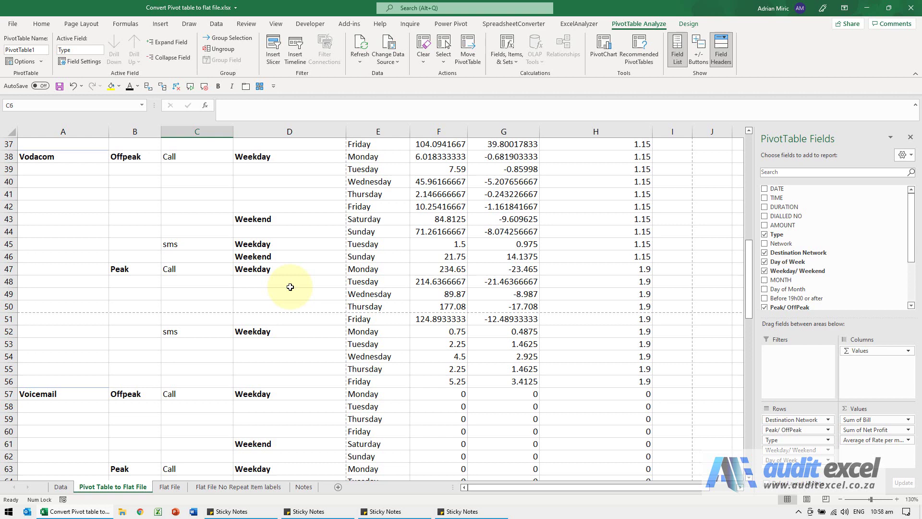
scroll(290, 287, "down", 6)
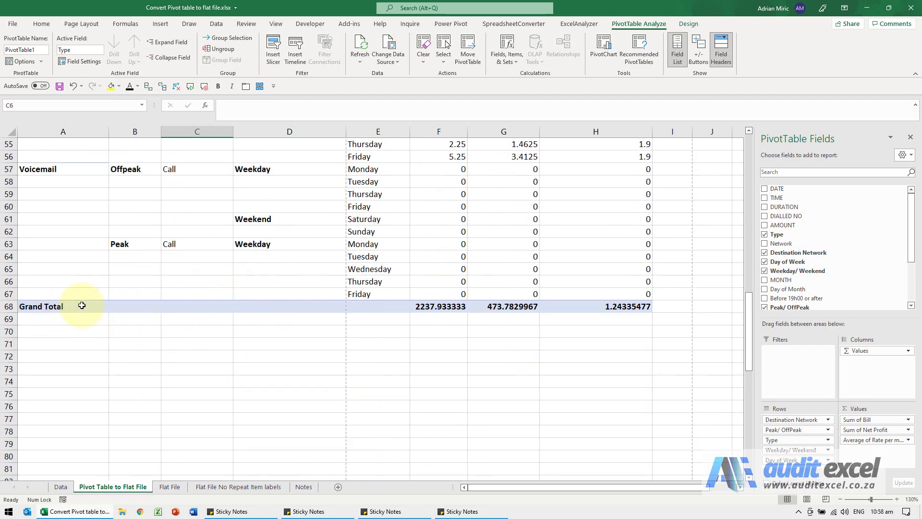
scroll(84, 307, "up", 6)
scroll(29, 303, "up", 6)
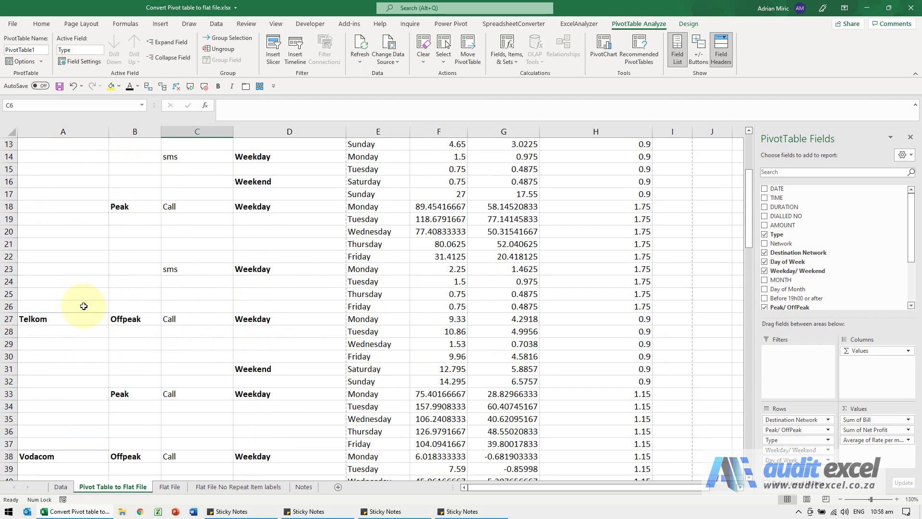
scroll(29, 302, "up", 6)
scroll(29, 302, "up", 3)
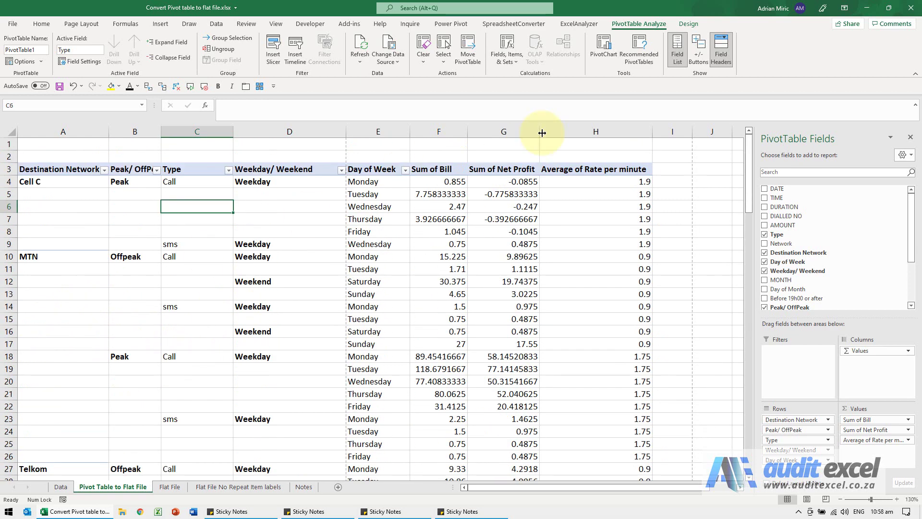
- Set Grand Totals to Off for Rows and Columns
left_click(689, 25)
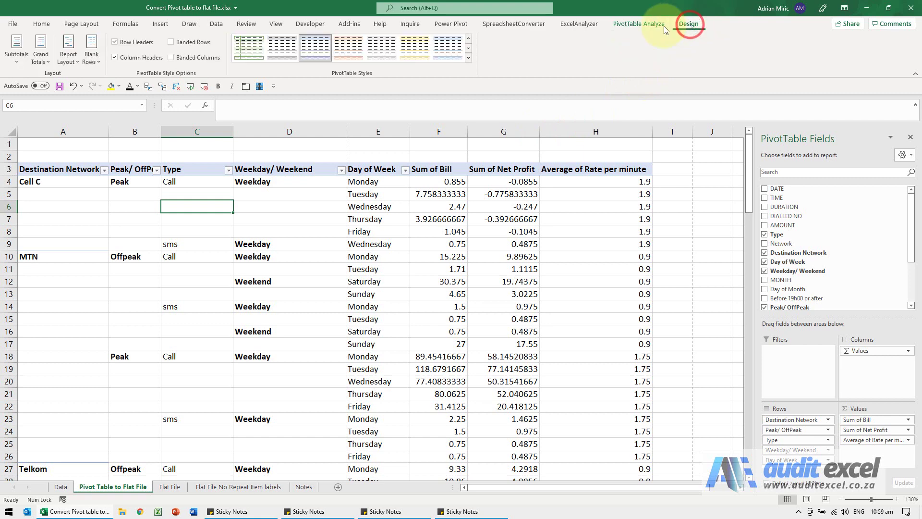
left_click(43, 50)
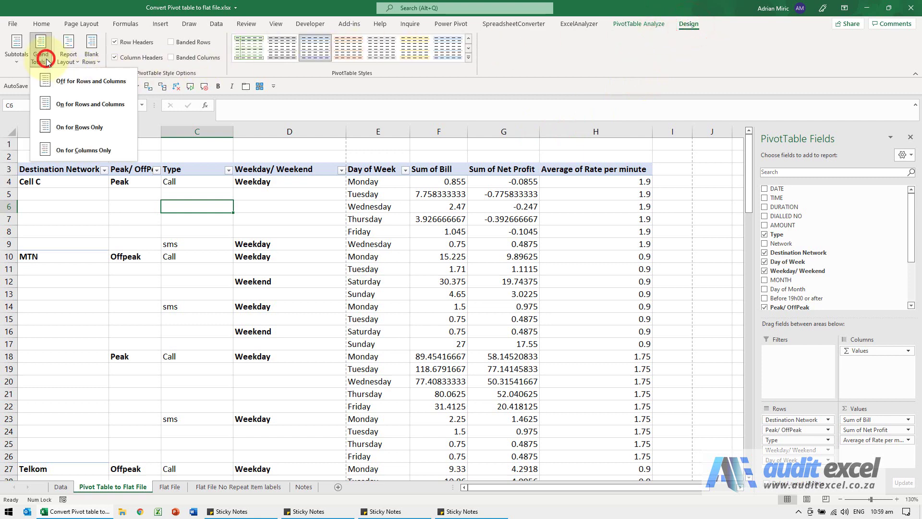
left_click(61, 82)
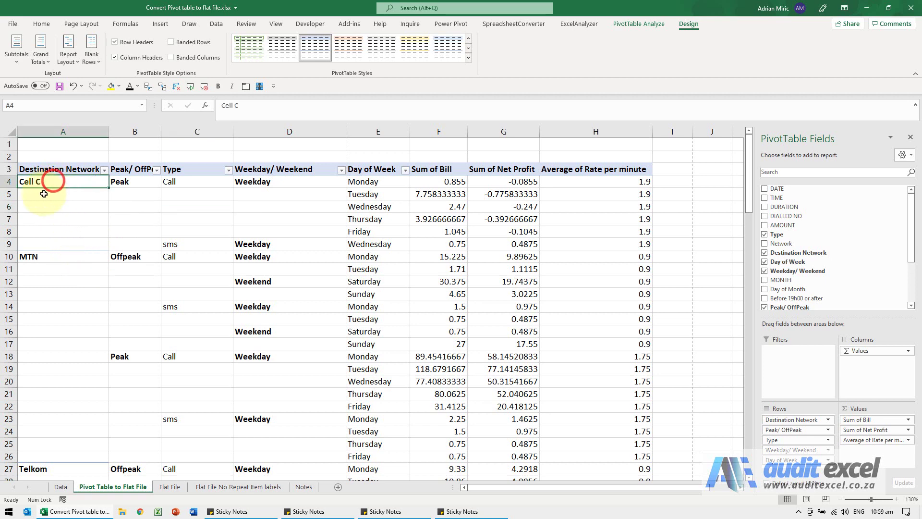
- Select the blank label cells in column A, including A5:A7 and A11:A14
left_click_drag(43, 194, 47, 220)
left_click_drag(52, 268, 54, 306)
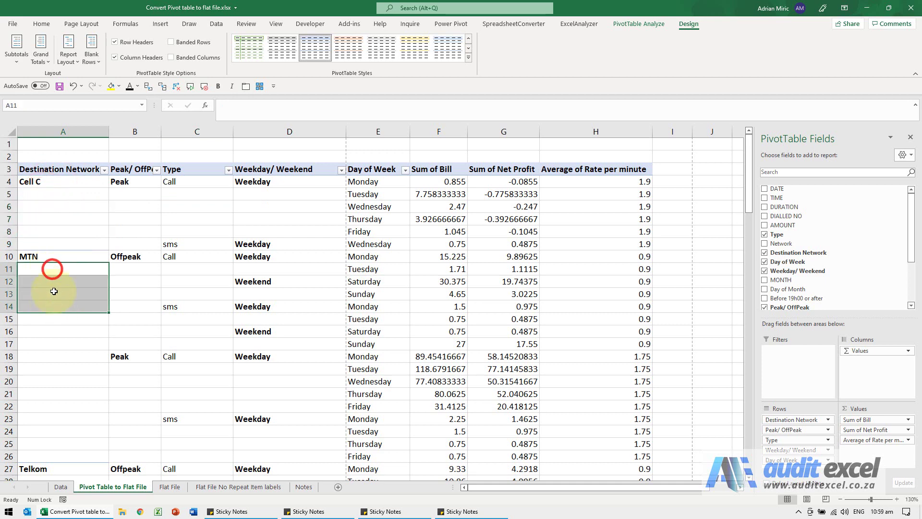
left_click(62, 196)
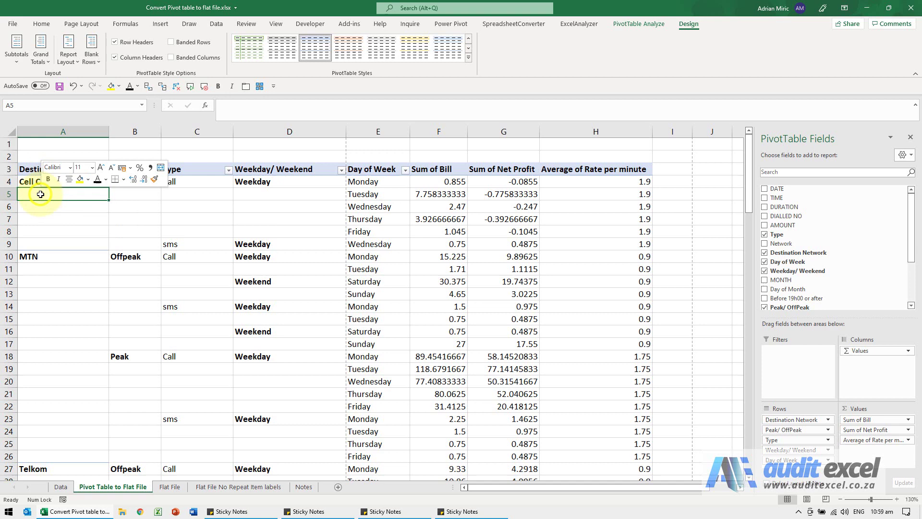
- Tick Repeat item labels in the Destination Network field's Layout & Print settings
right_click(41, 195)
left_click(98, 360)
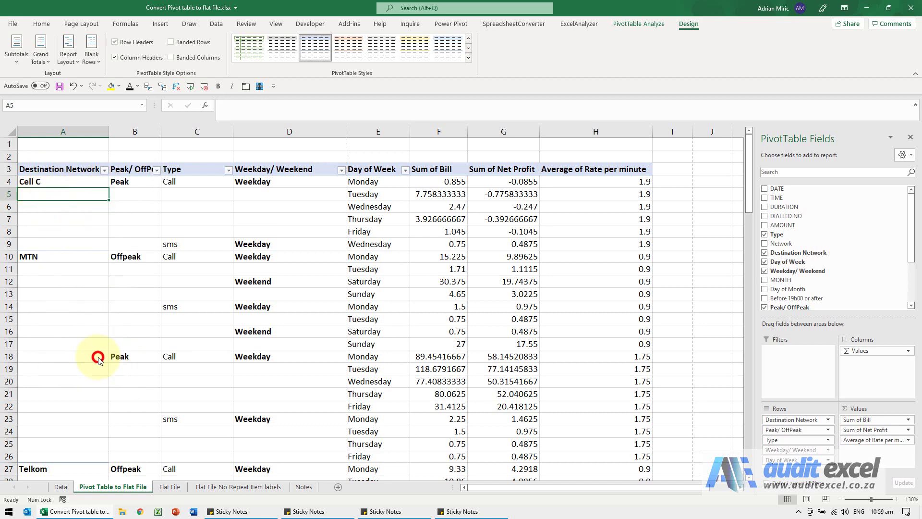
left_click(82, 299)
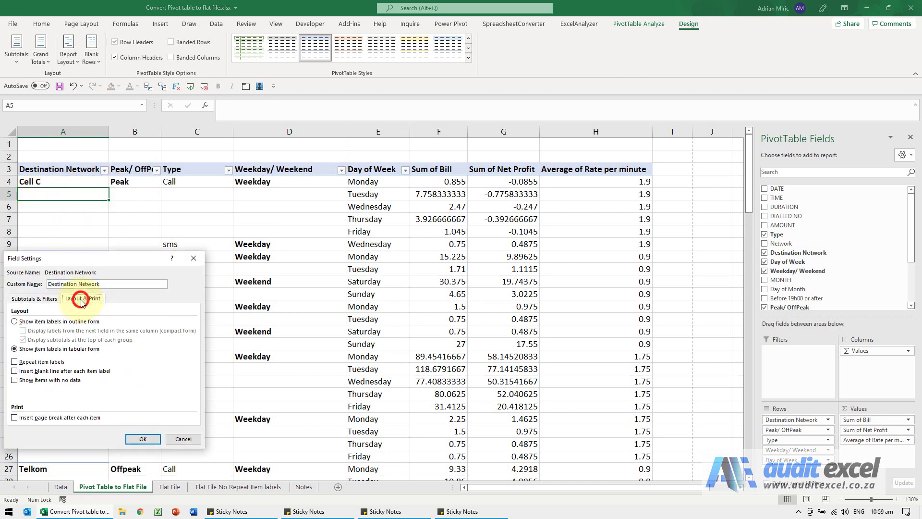
left_click(15, 361)
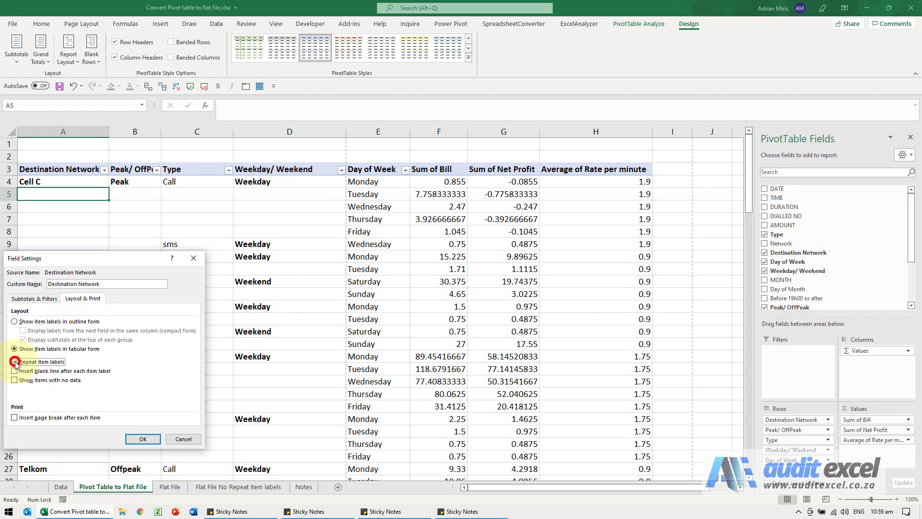
left_click(143, 439)
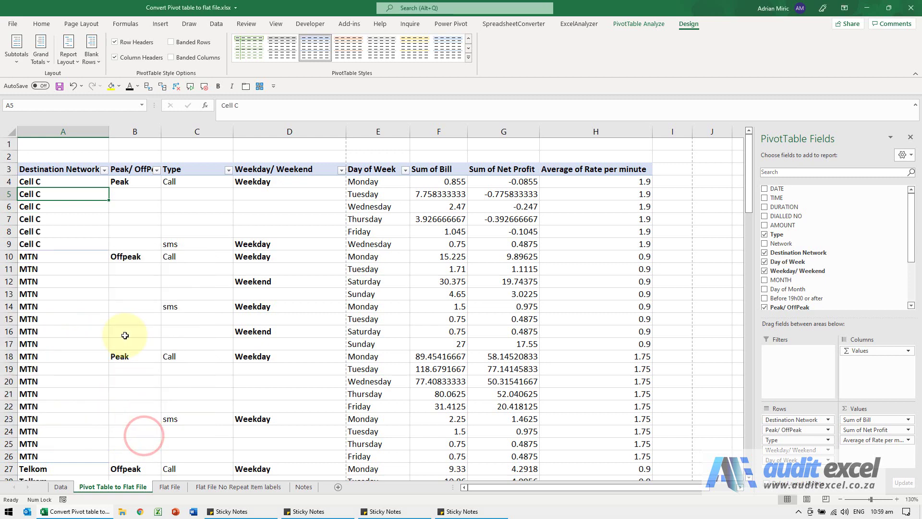
- Apply Repeat All Item Labels from the Report Layout menu
left_click(131, 197)
right_click(130, 197)
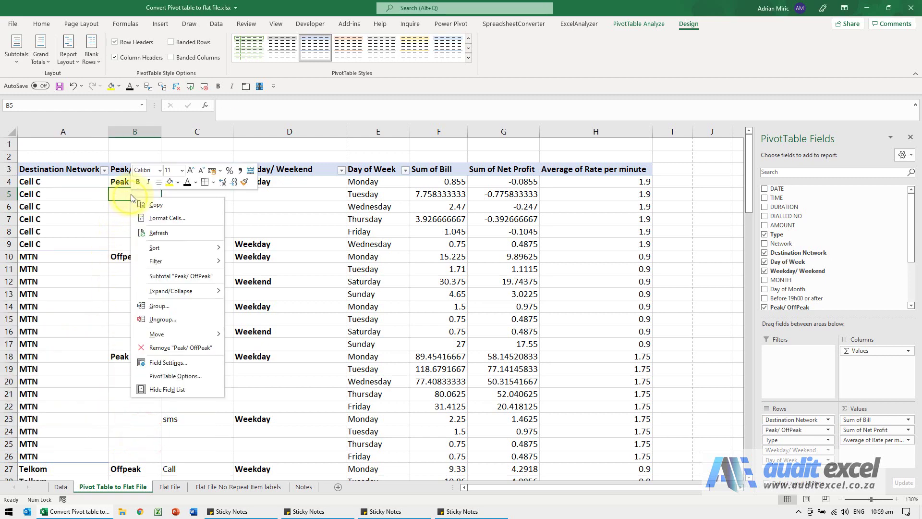
left_click(126, 194)
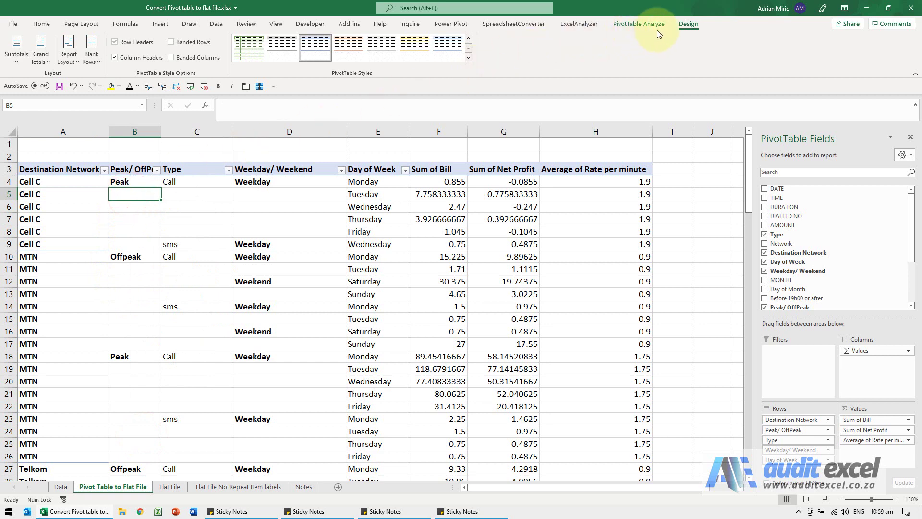
left_click(66, 58)
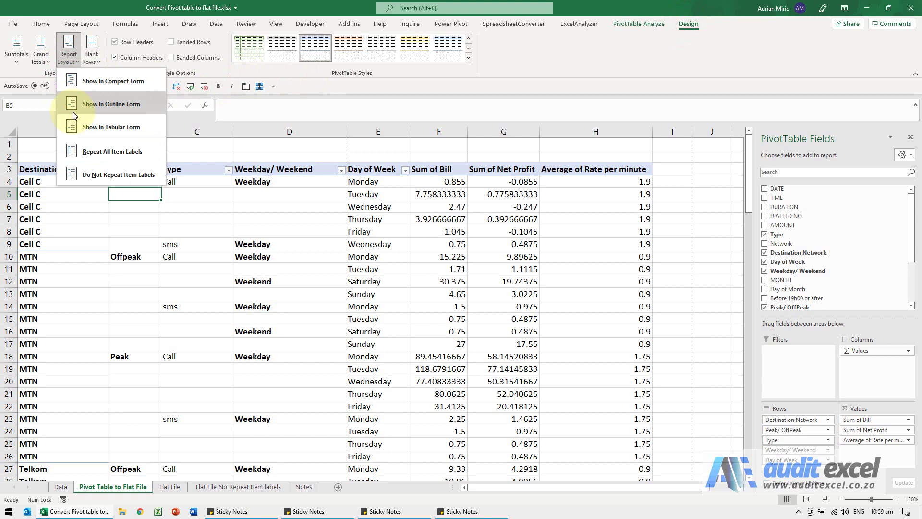
left_click(103, 154)
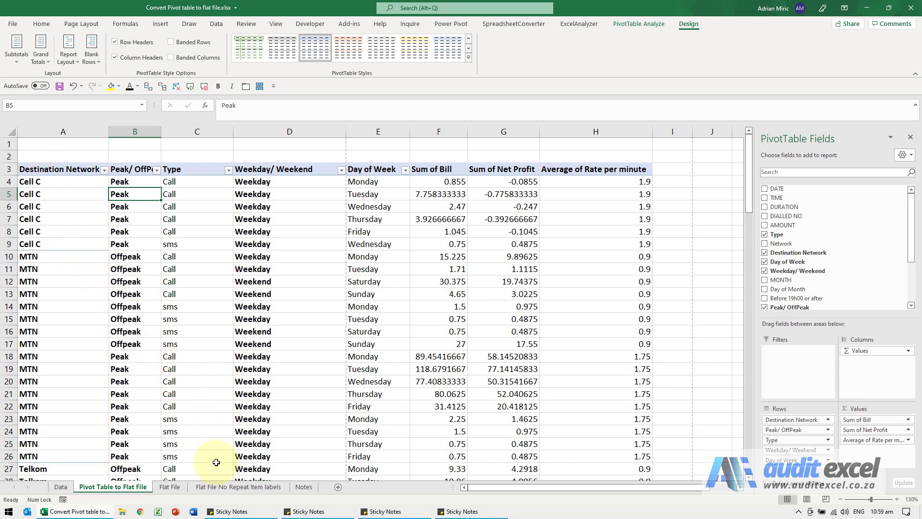
- Copy the whole pivot table on the Flat File No Repeat Item labels sheet
left_click(222, 486)
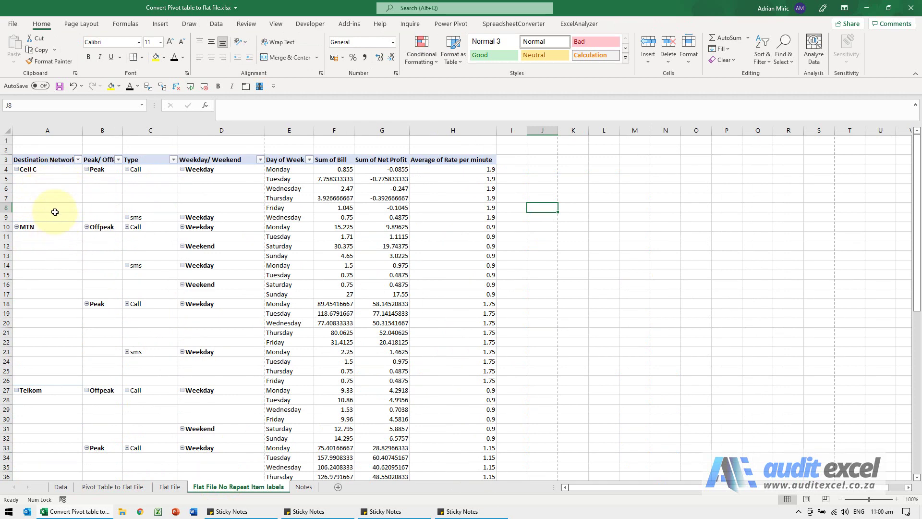
left_click(44, 161)
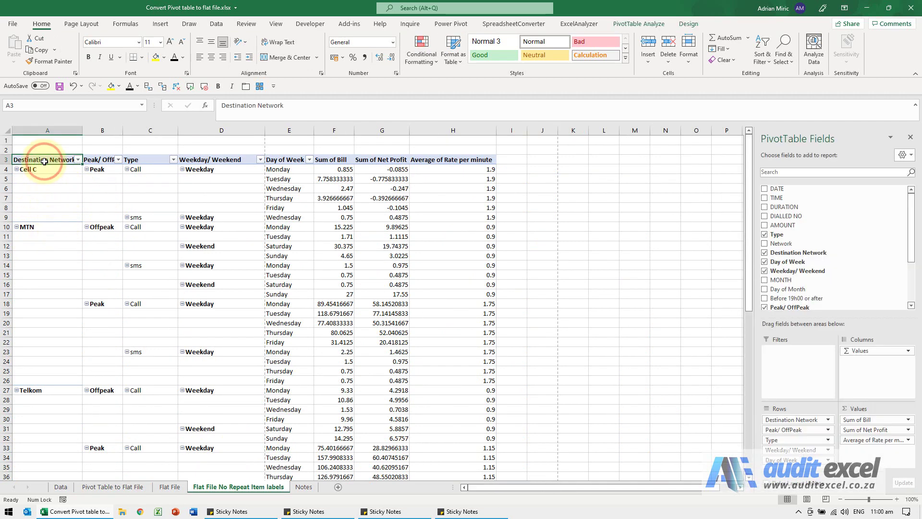
left_click(475, 159)
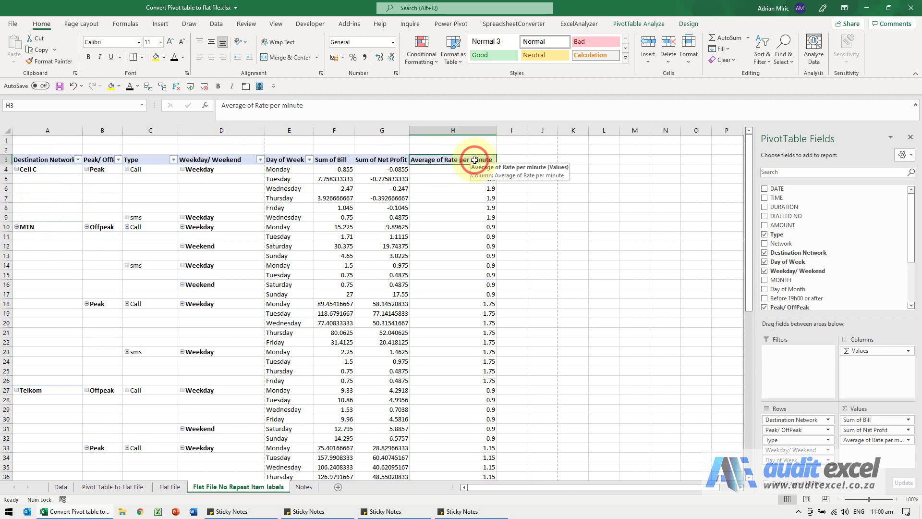
key("ctrl+a")
key("ctrl+c")
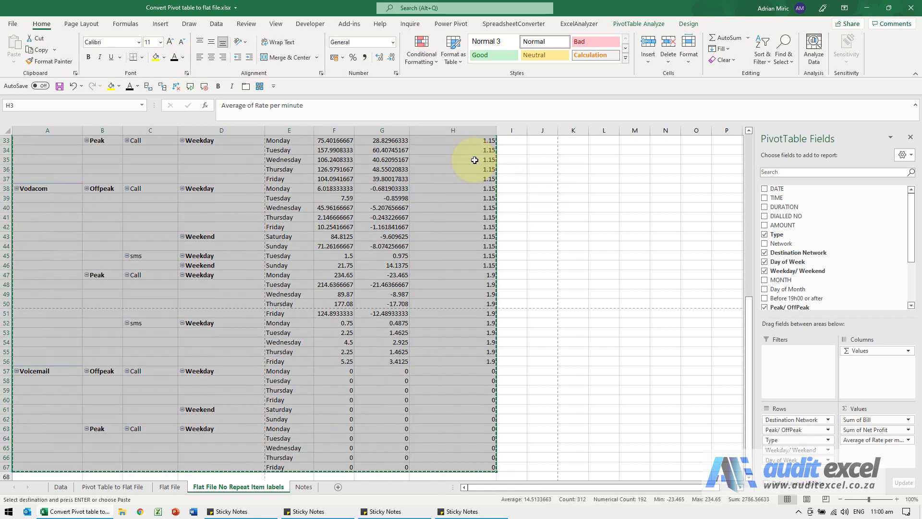
scroll(657, 238, "up", 10)
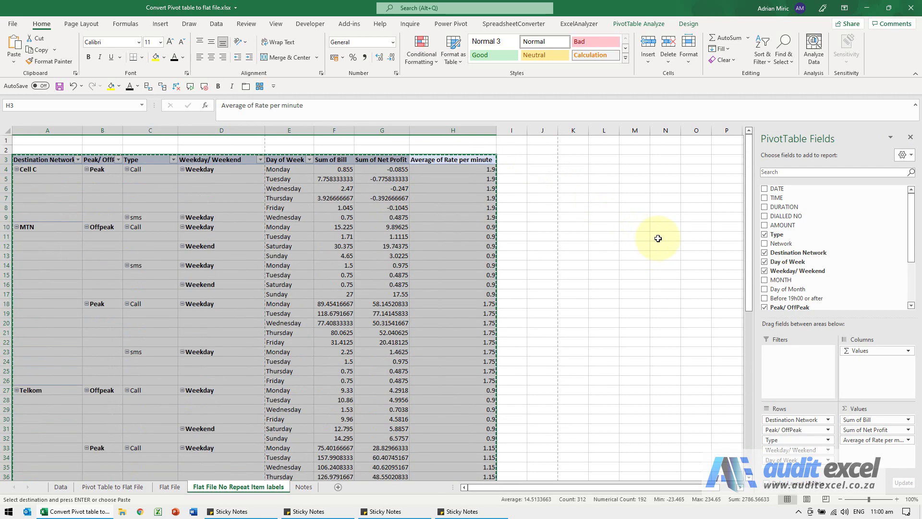
- Paste the copied pivot as values at L3
left_click(596, 160)
right_click(597, 160)
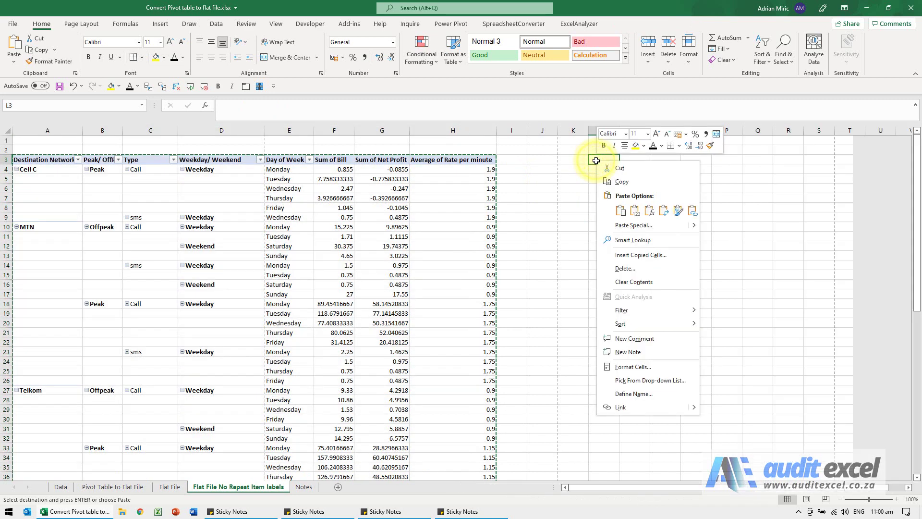
left_click(639, 210)
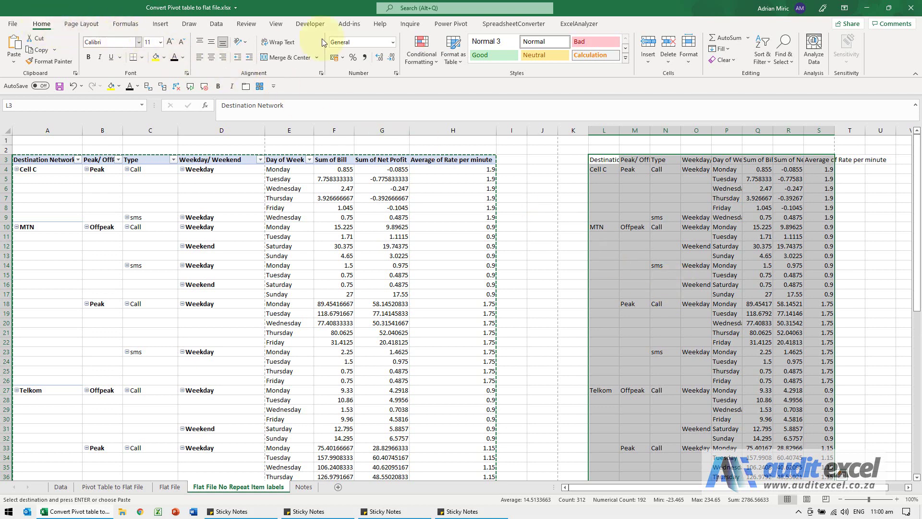
- Use Find & Select's Go To Special > Blanks to select the pasted range's empty cells
left_click(784, 52)
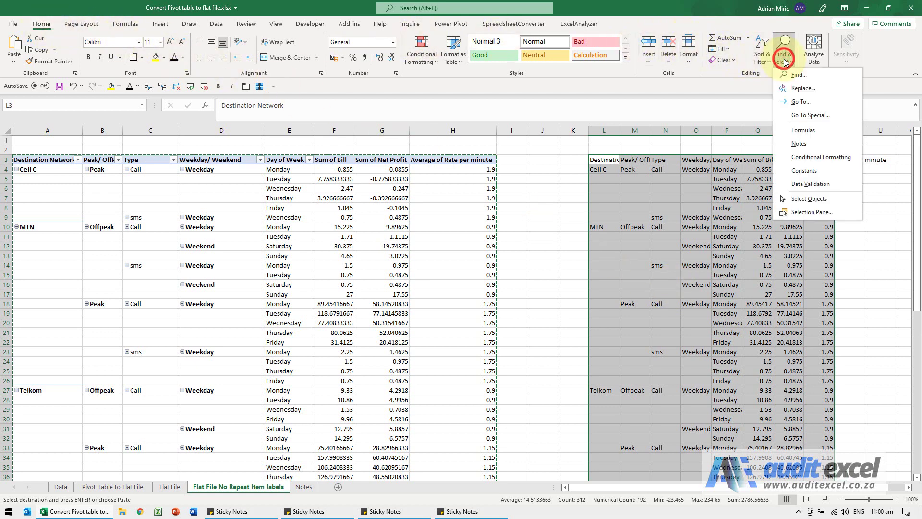
left_click(811, 116)
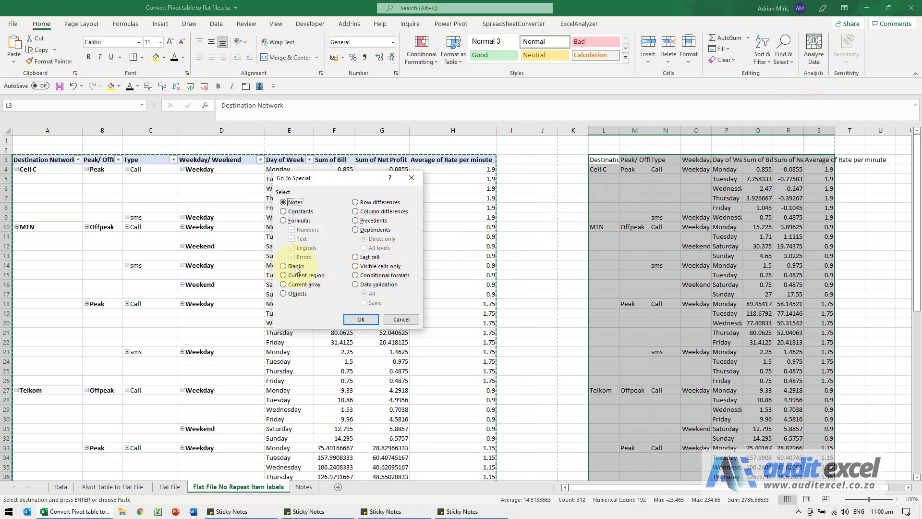
left_click(360, 319)
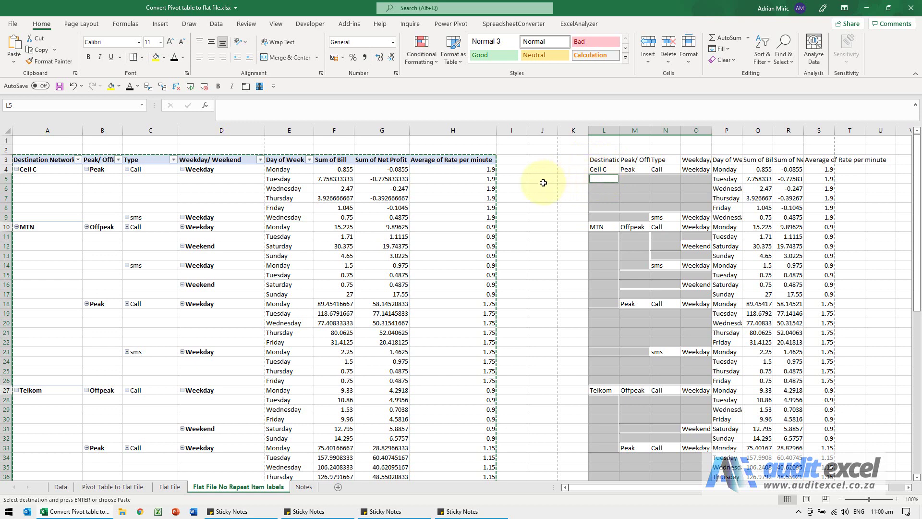
type("=")
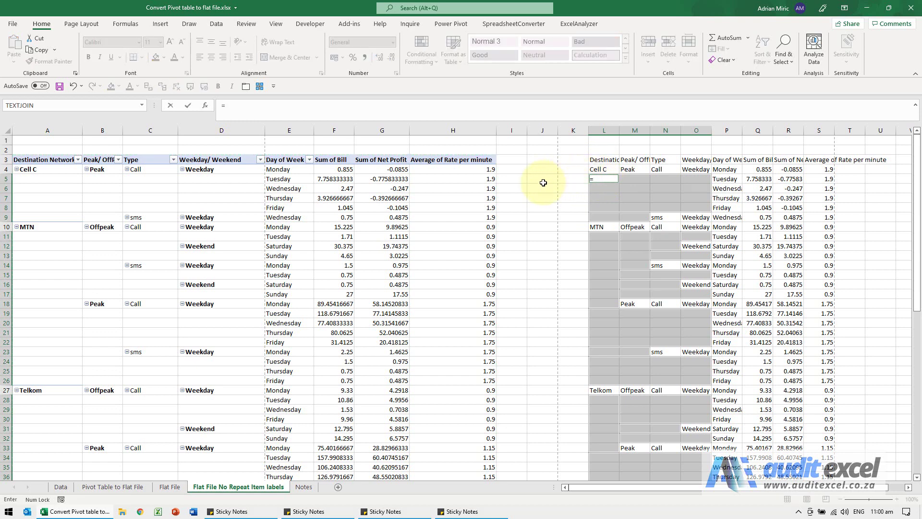
- Enter a formula pointing to the cell above (L4) into all selected blanks with Ctrl+Enter
left_click(598, 170)
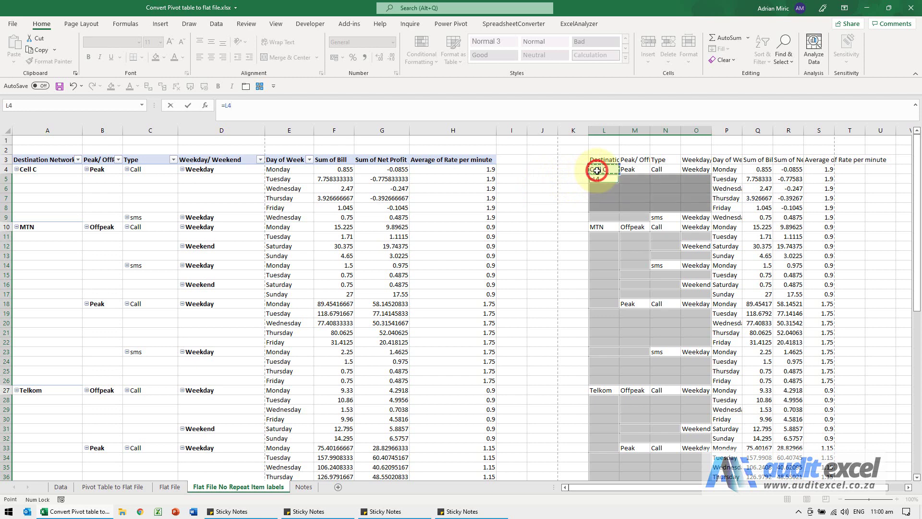
key("ctrl+Return")
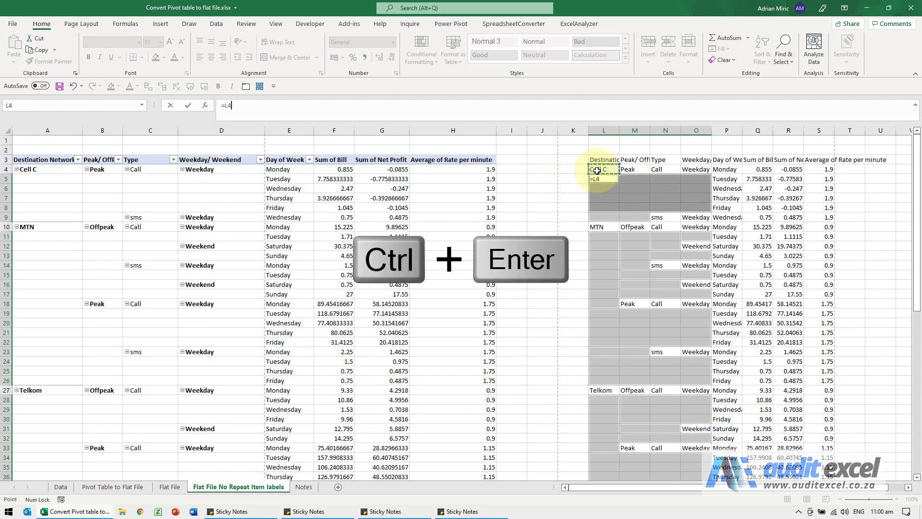
key("ctrl+Return")
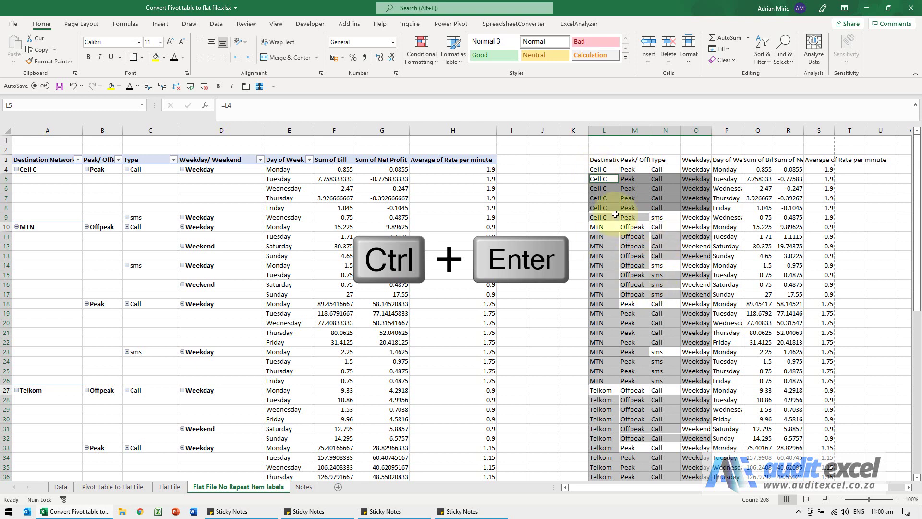
- Copy the flat table L4:S67 and paste it over itself as values only
left_click(604, 170)
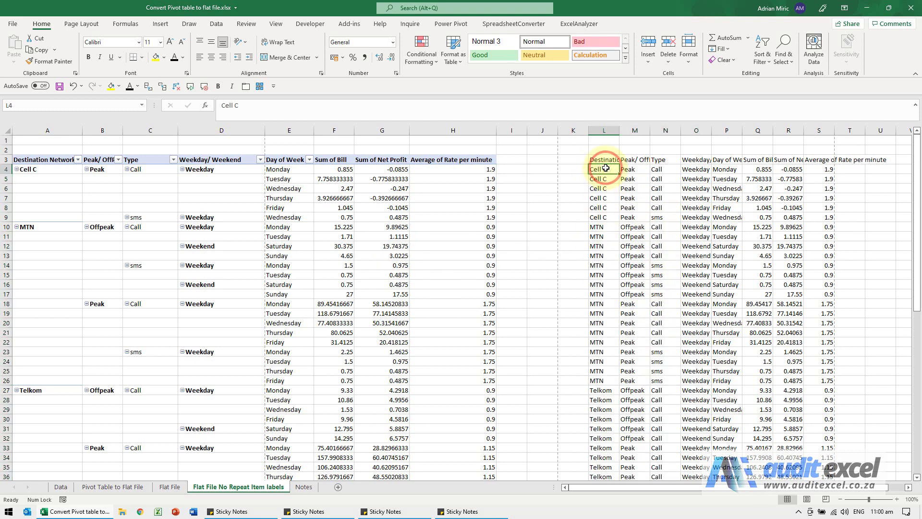
key("ctrl+shift+Right")
key("ctrl+shift+Down")
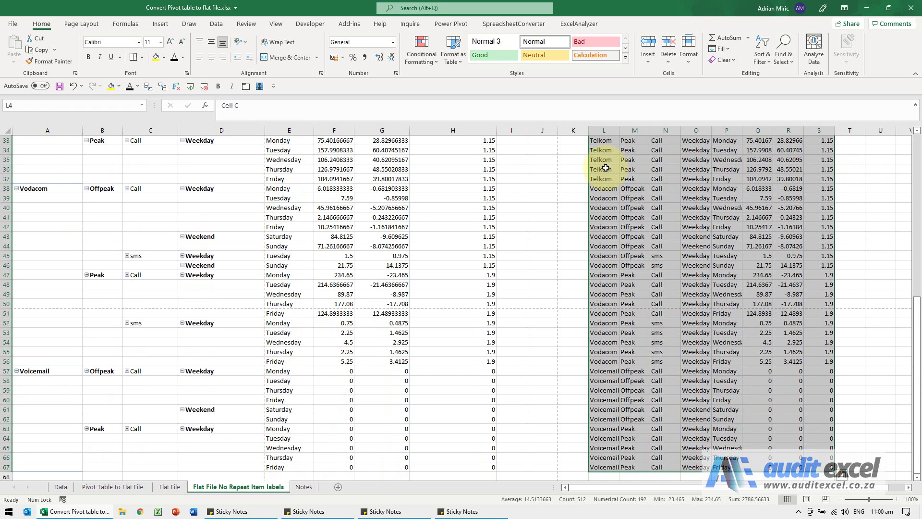
key("ctrl+c")
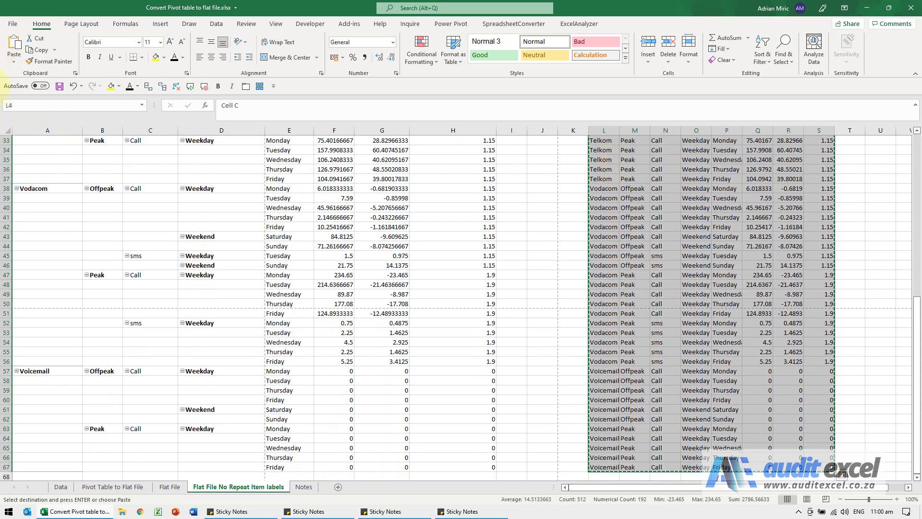
left_click(15, 61)
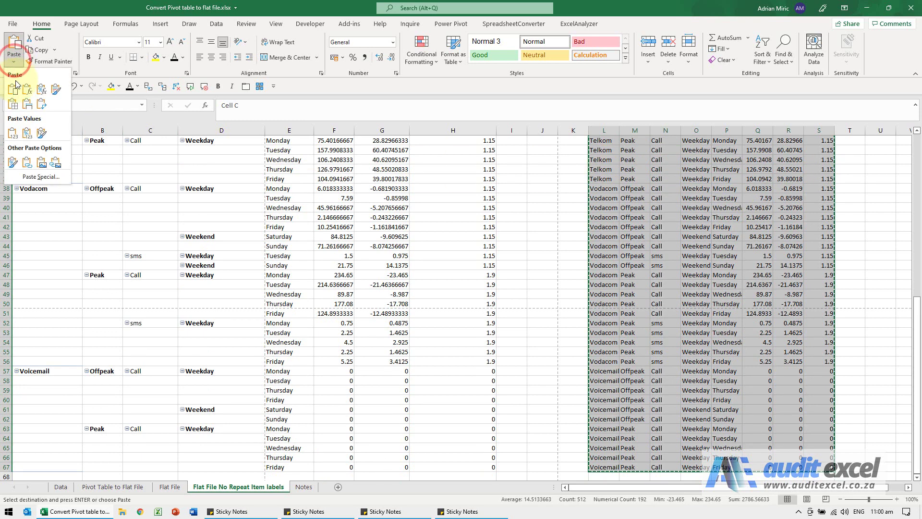
left_click(13, 131)
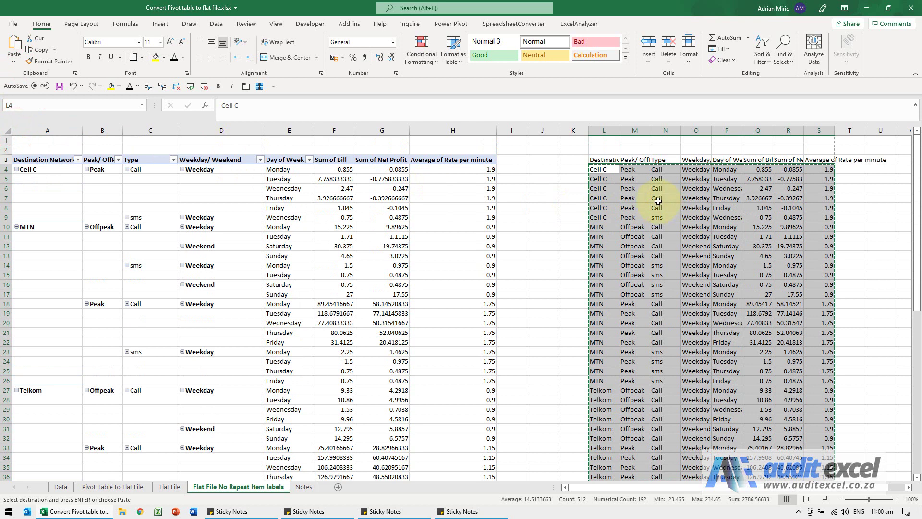